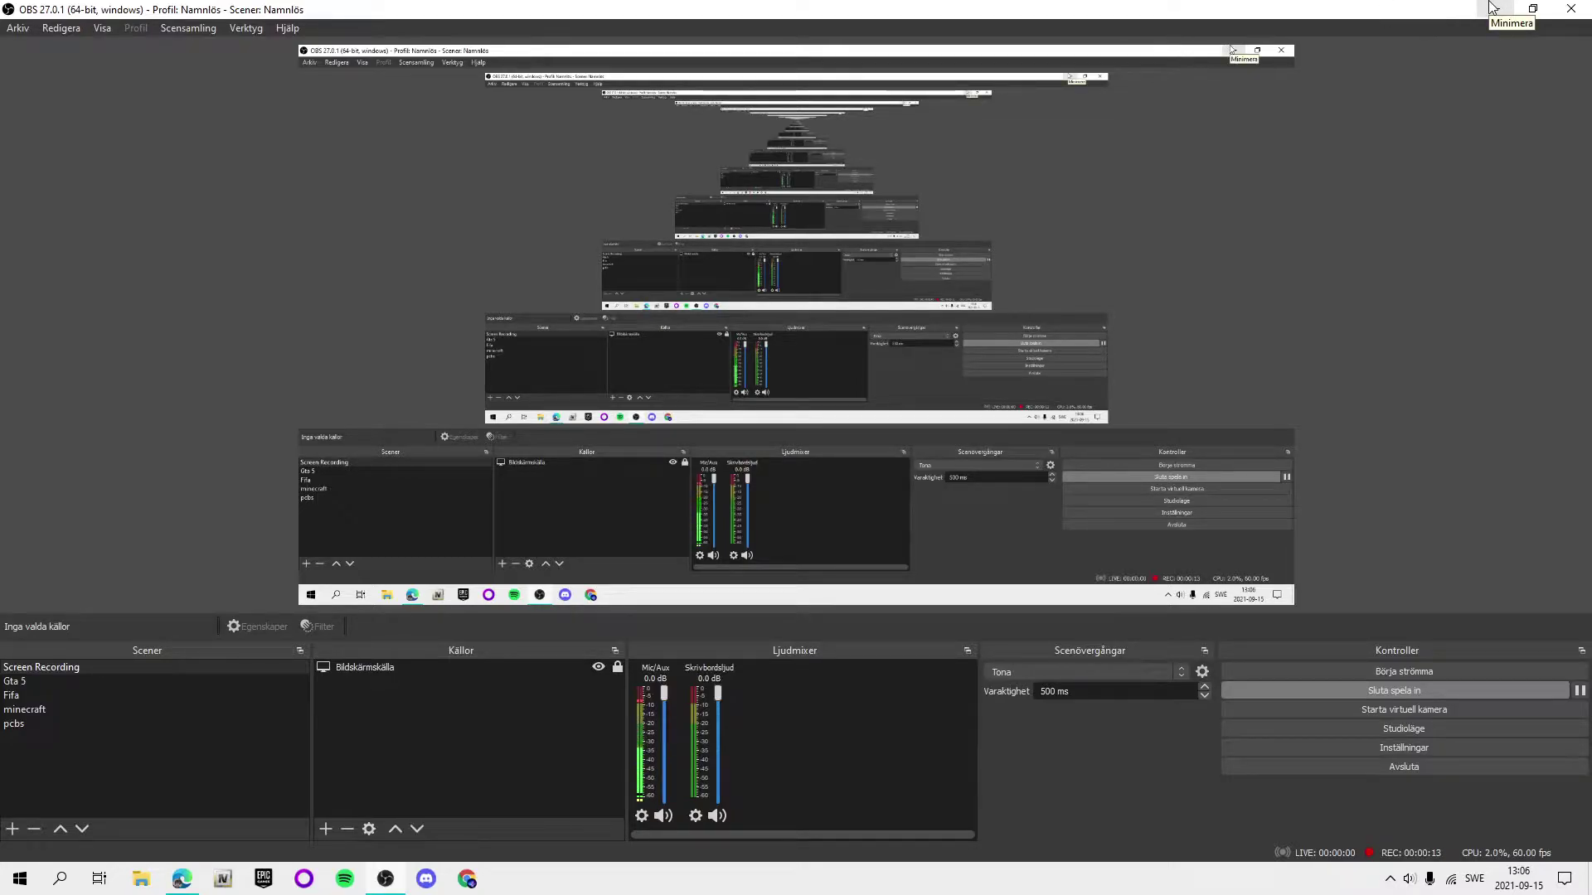
Step: Minimize the OBS Studio window to show the Windows desktop
click(1493, 8)
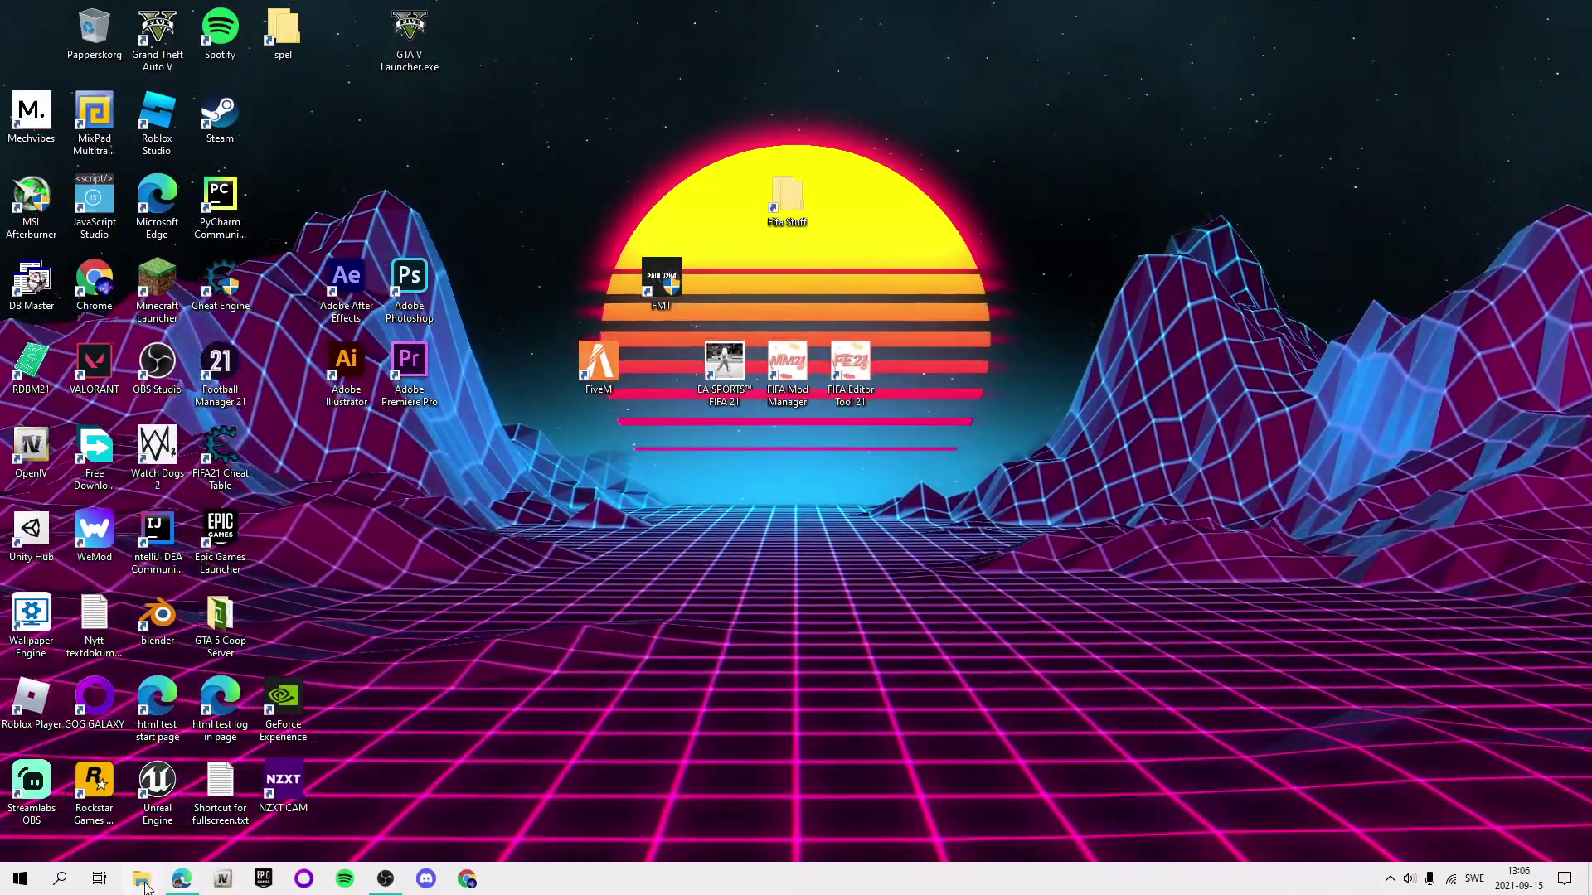
Step: Open the pinned GTAV game folder on drive D from File Explorer's jump list
right_click(141, 879)
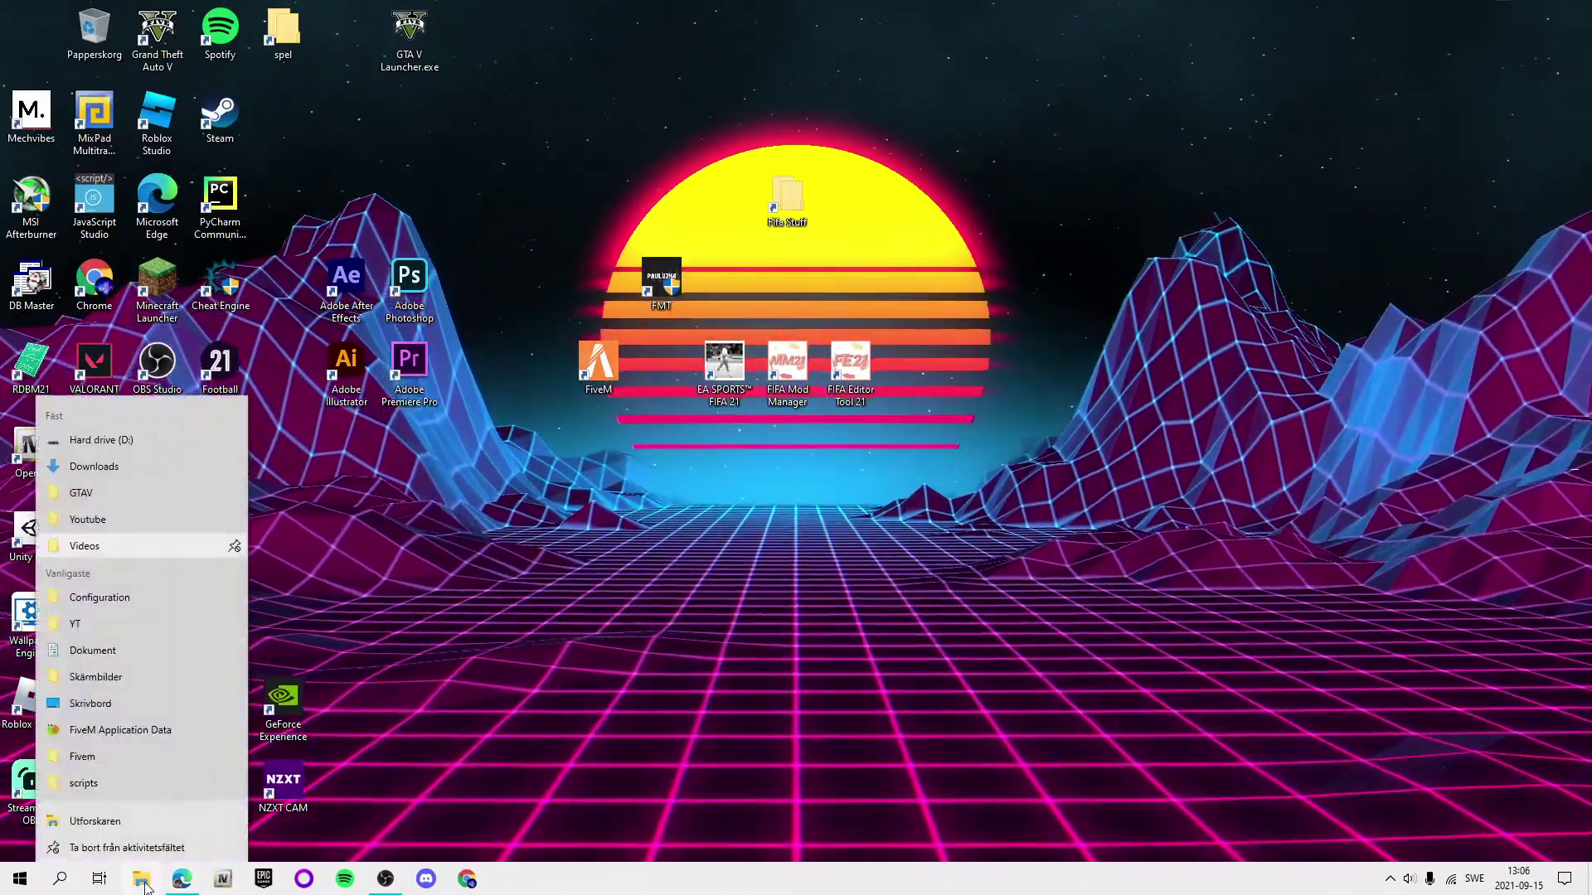
click(102, 488)
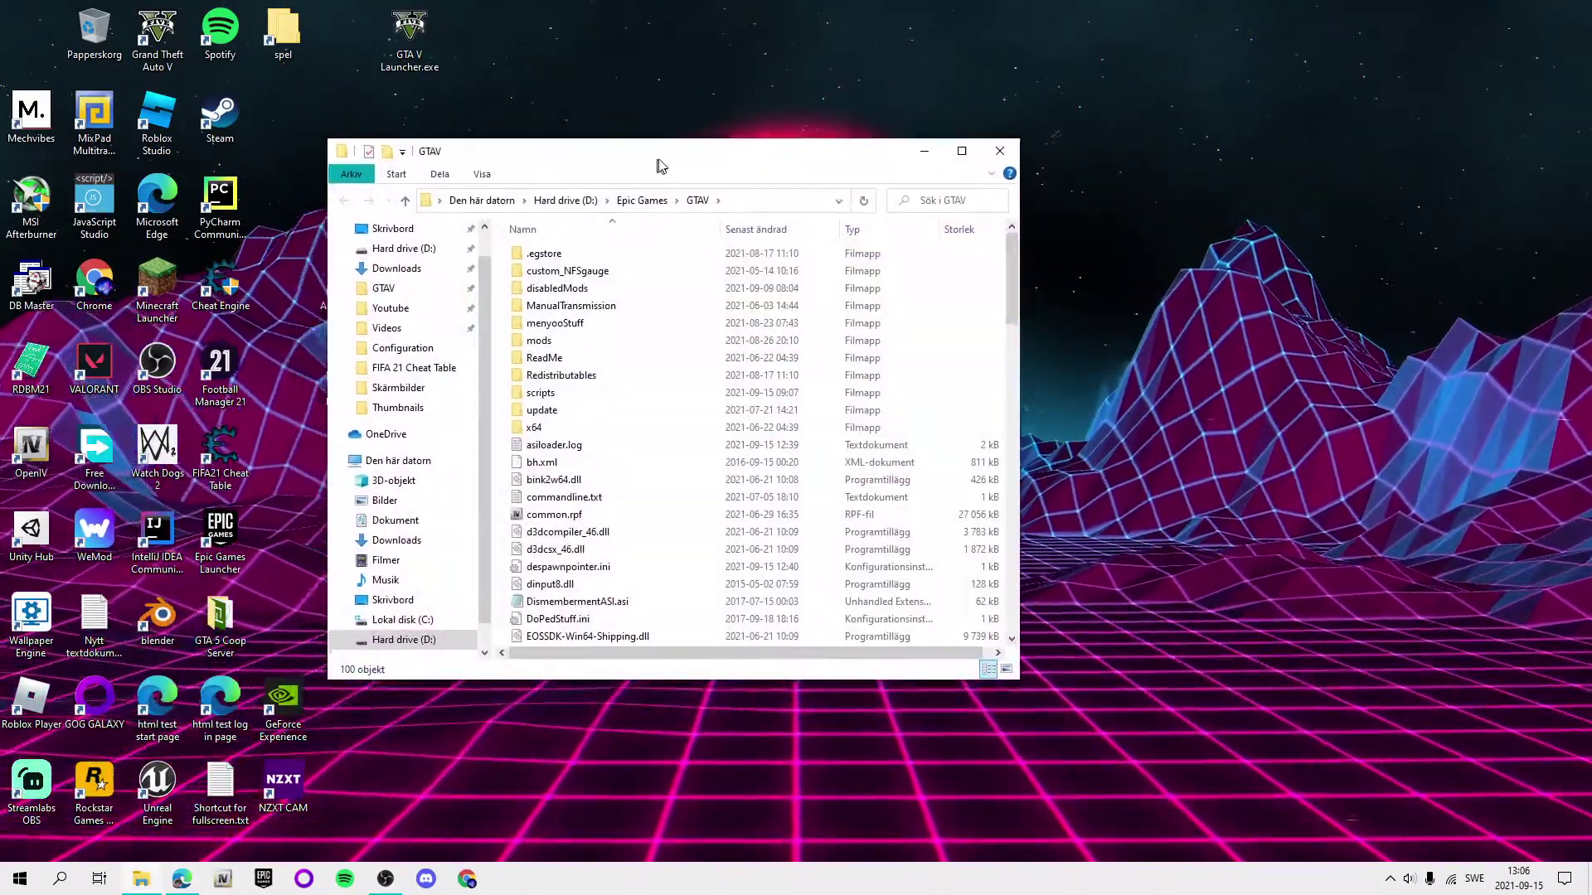
scroll(787, 312, down, 5)
scroll(785, 361, down, 5)
scroll(785, 362, up, 5)
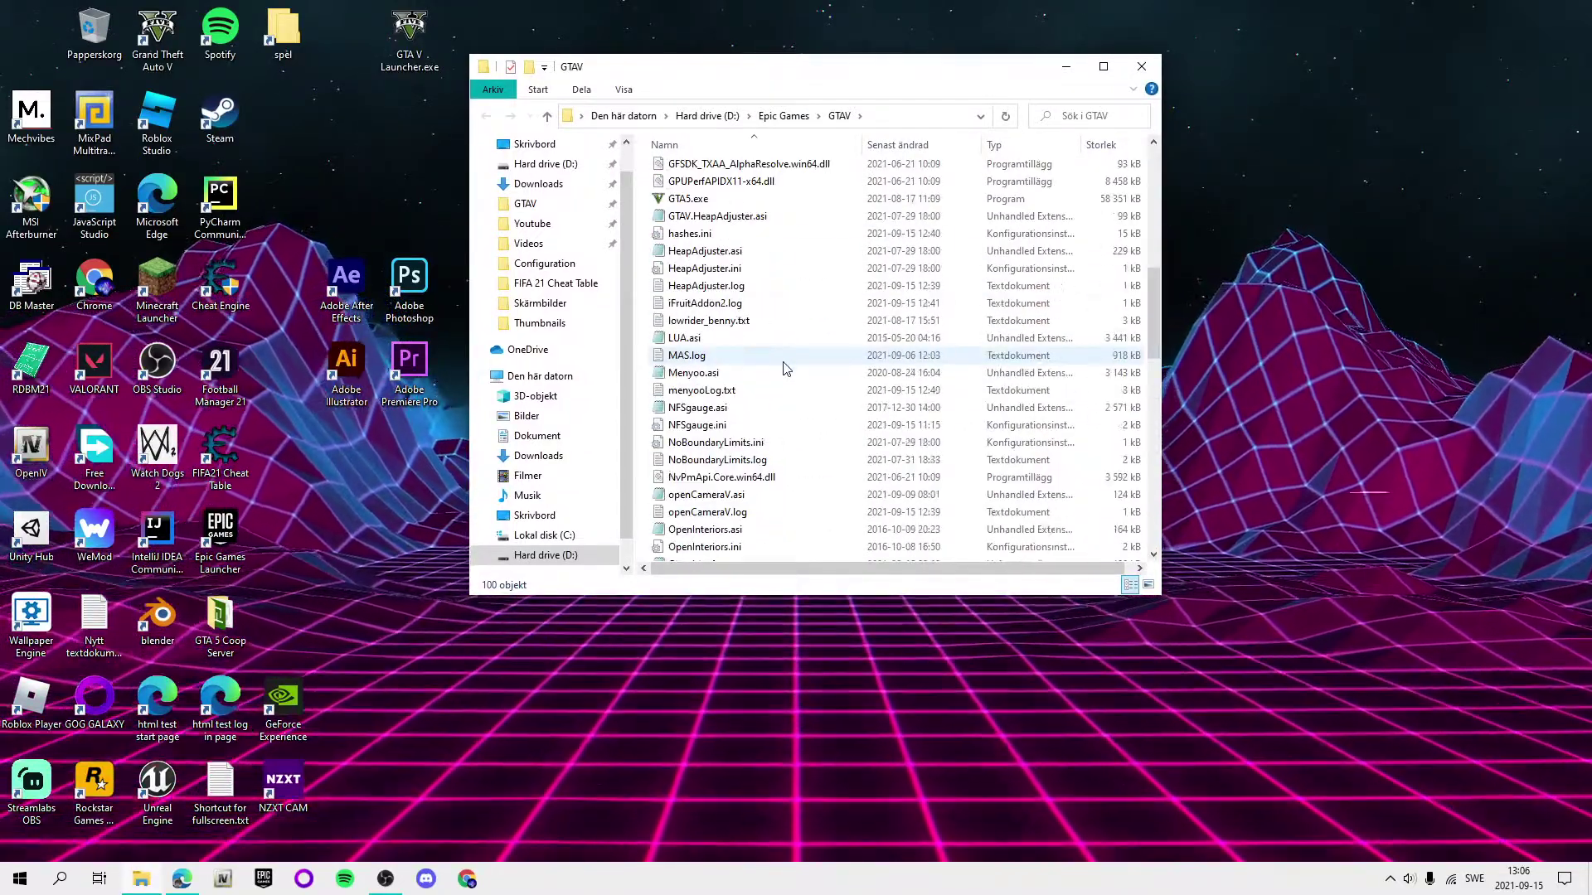
scroll(783, 369, up, 5)
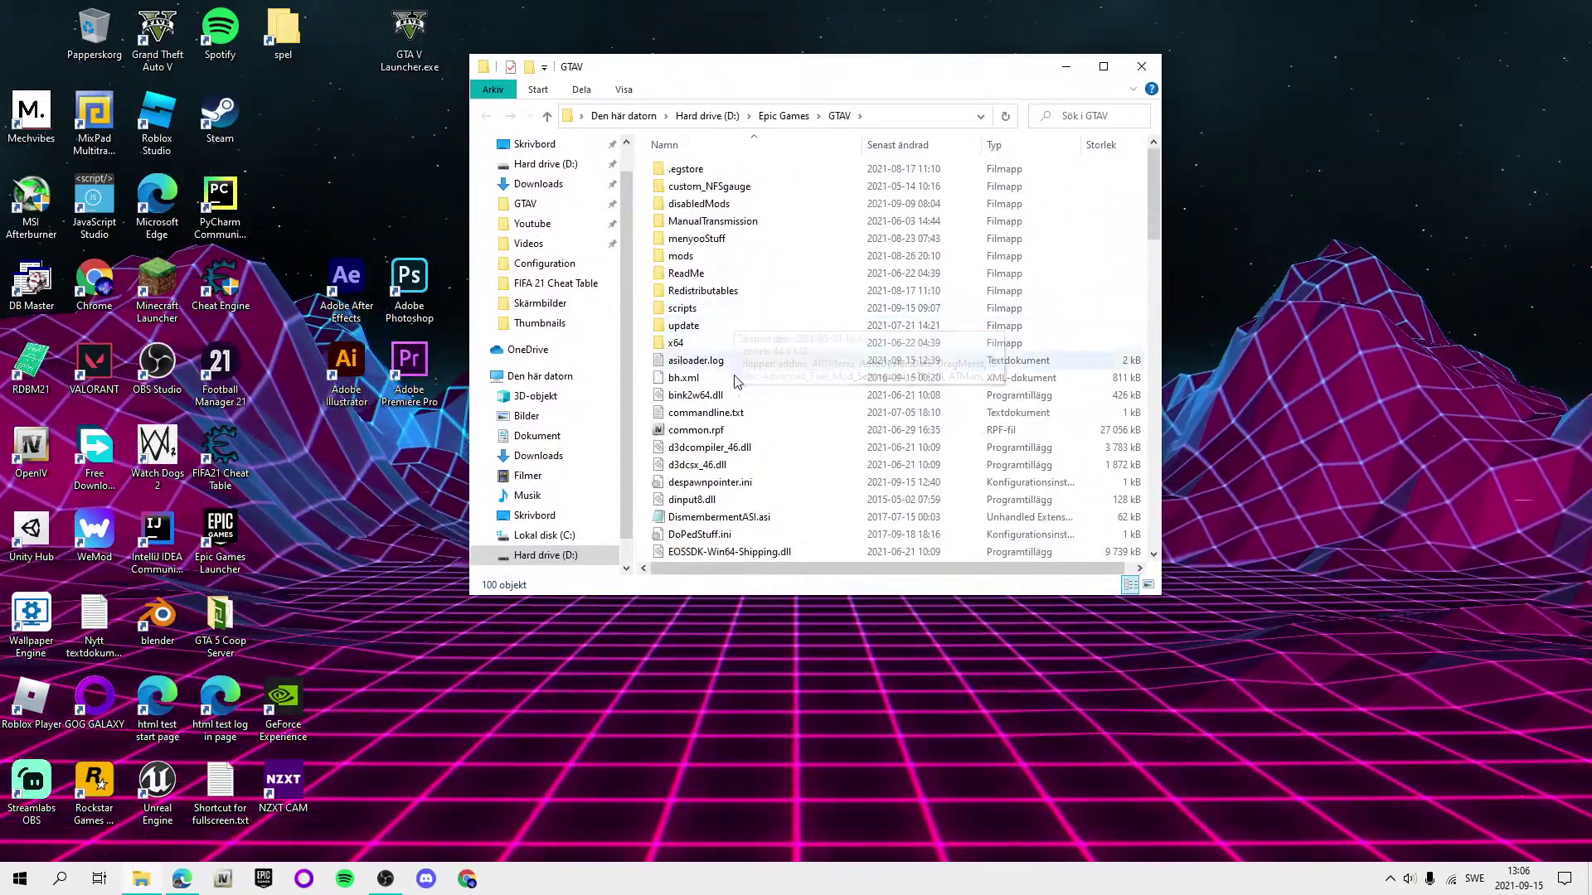
scroll(777, 458, down, 3)
scroll(777, 374, down, 6)
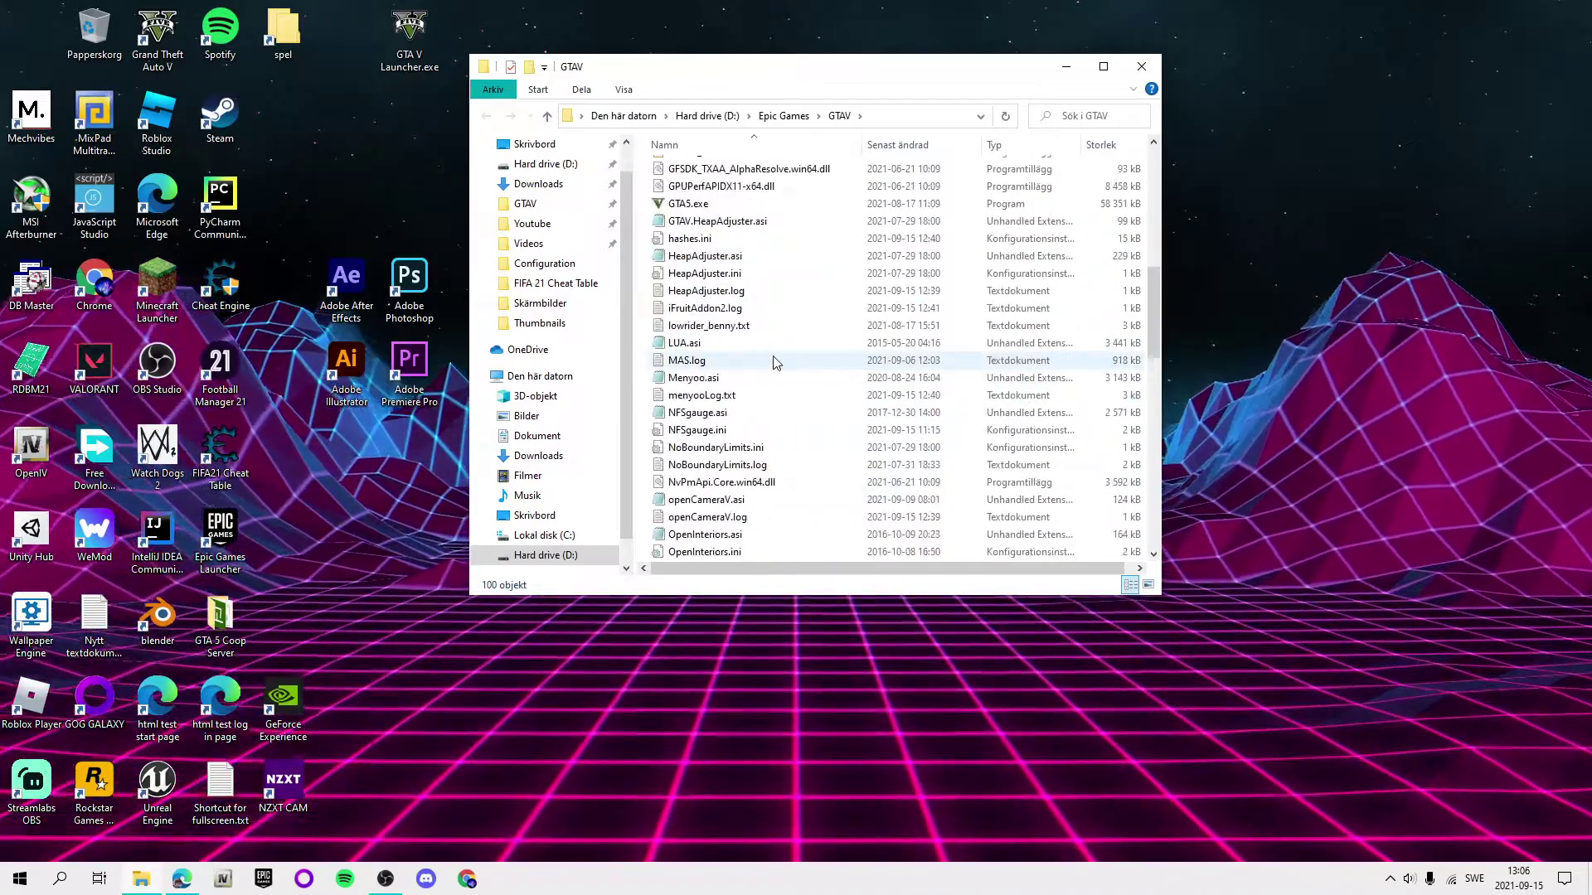
scroll(759, 283, down, 5)
scroll(766, 293, up, 7)
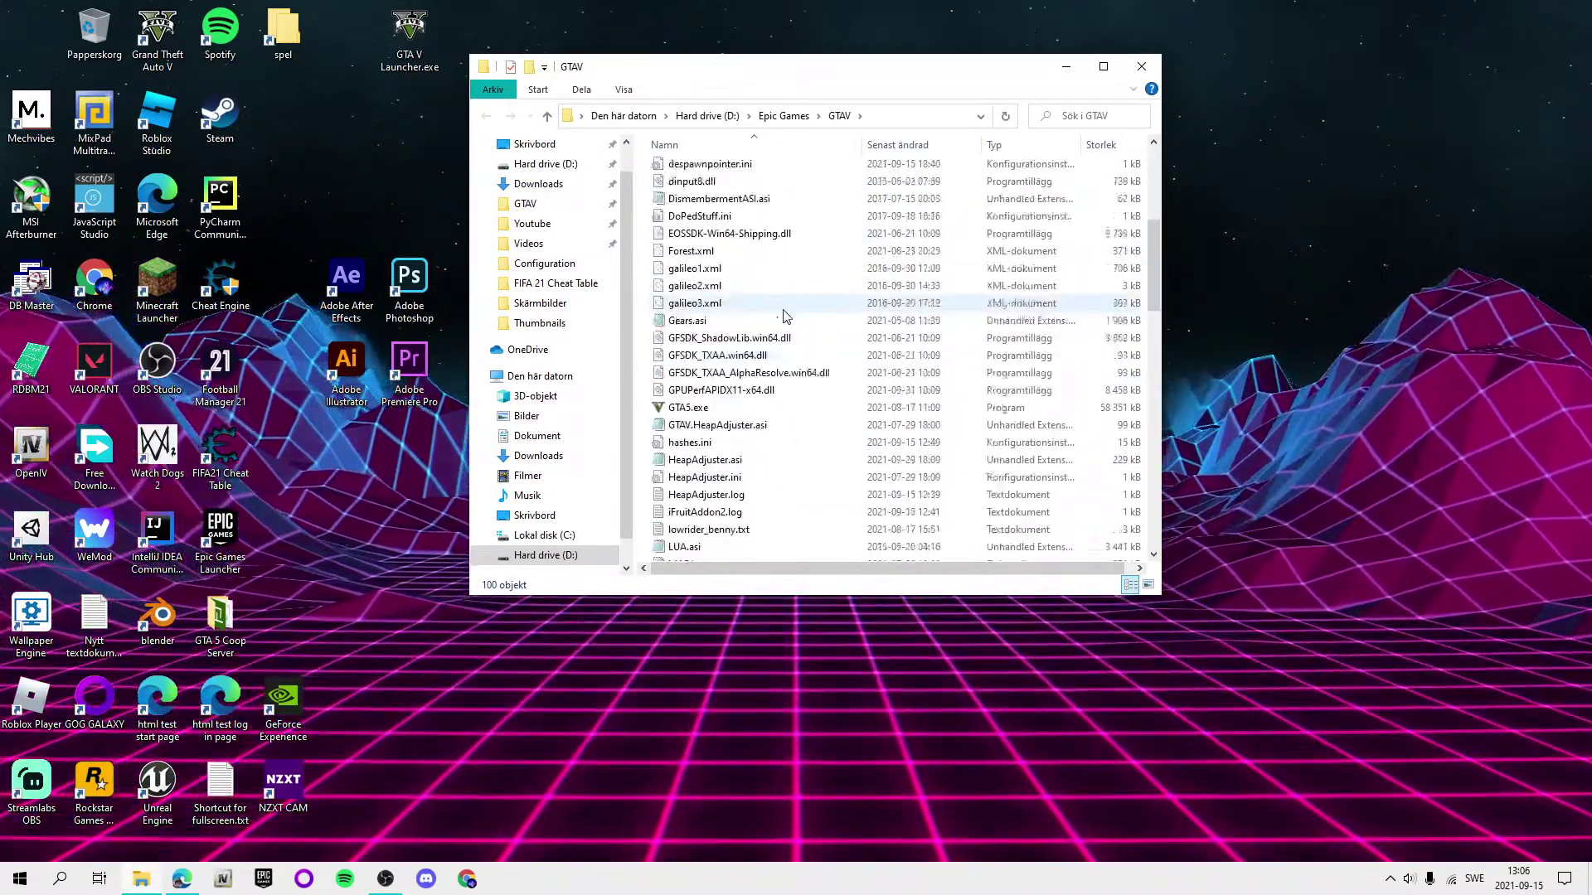
scroll(781, 309, up, 6)
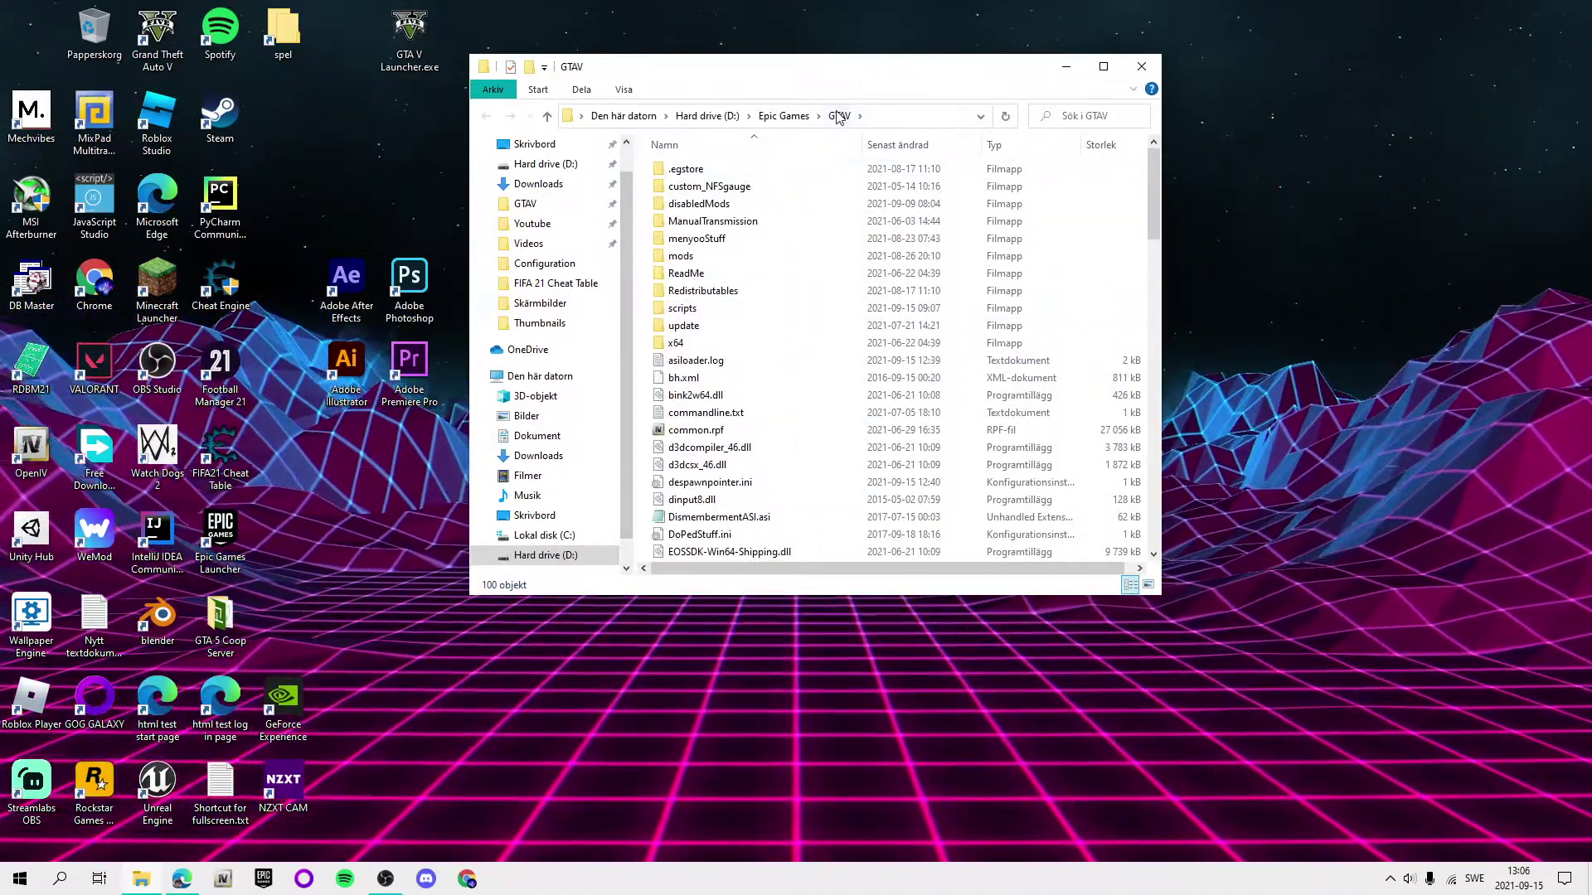
Step: Enter the GTAV scripts folder and select Lidgren.Network.MultiTarget.dll
double_click(682, 311)
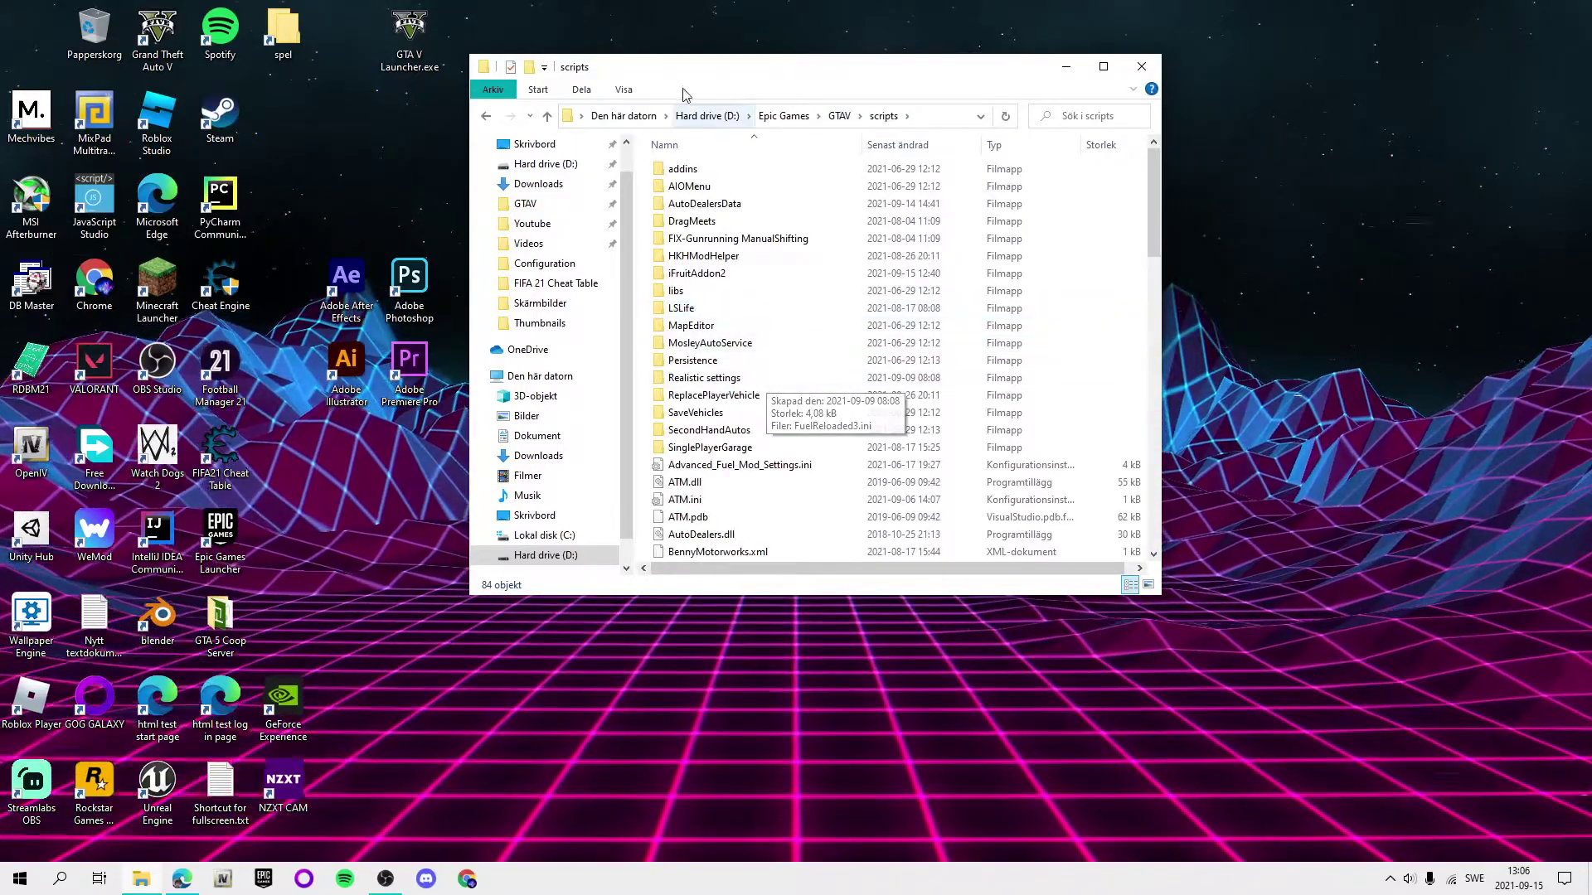
scroll(796, 404, down, 12)
scroll(798, 397, down, 8)
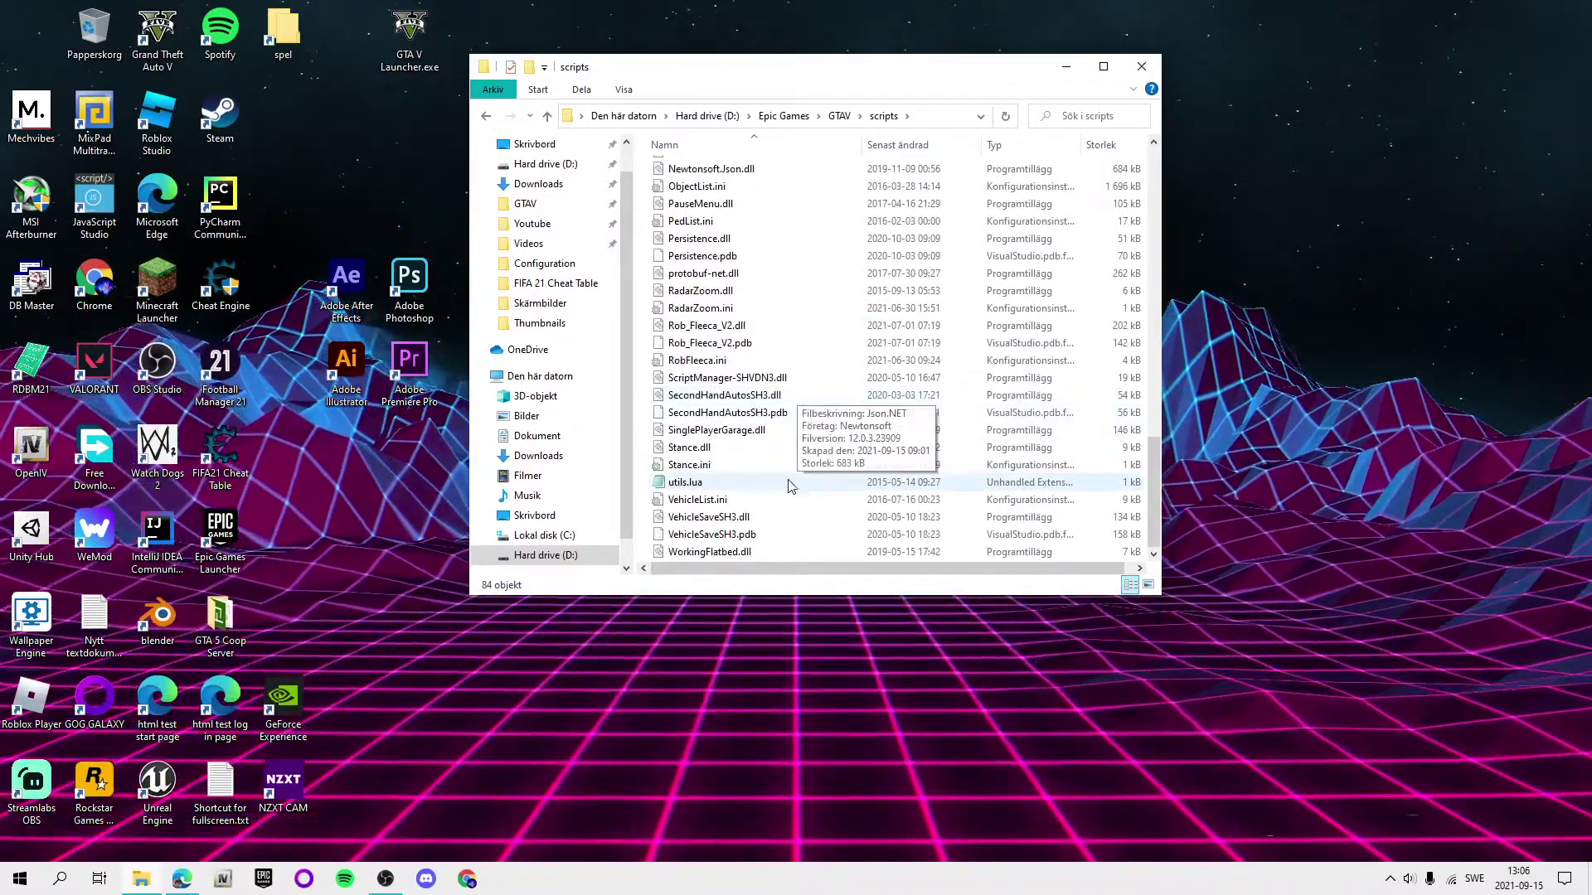
scroll(811, 296, up, 10)
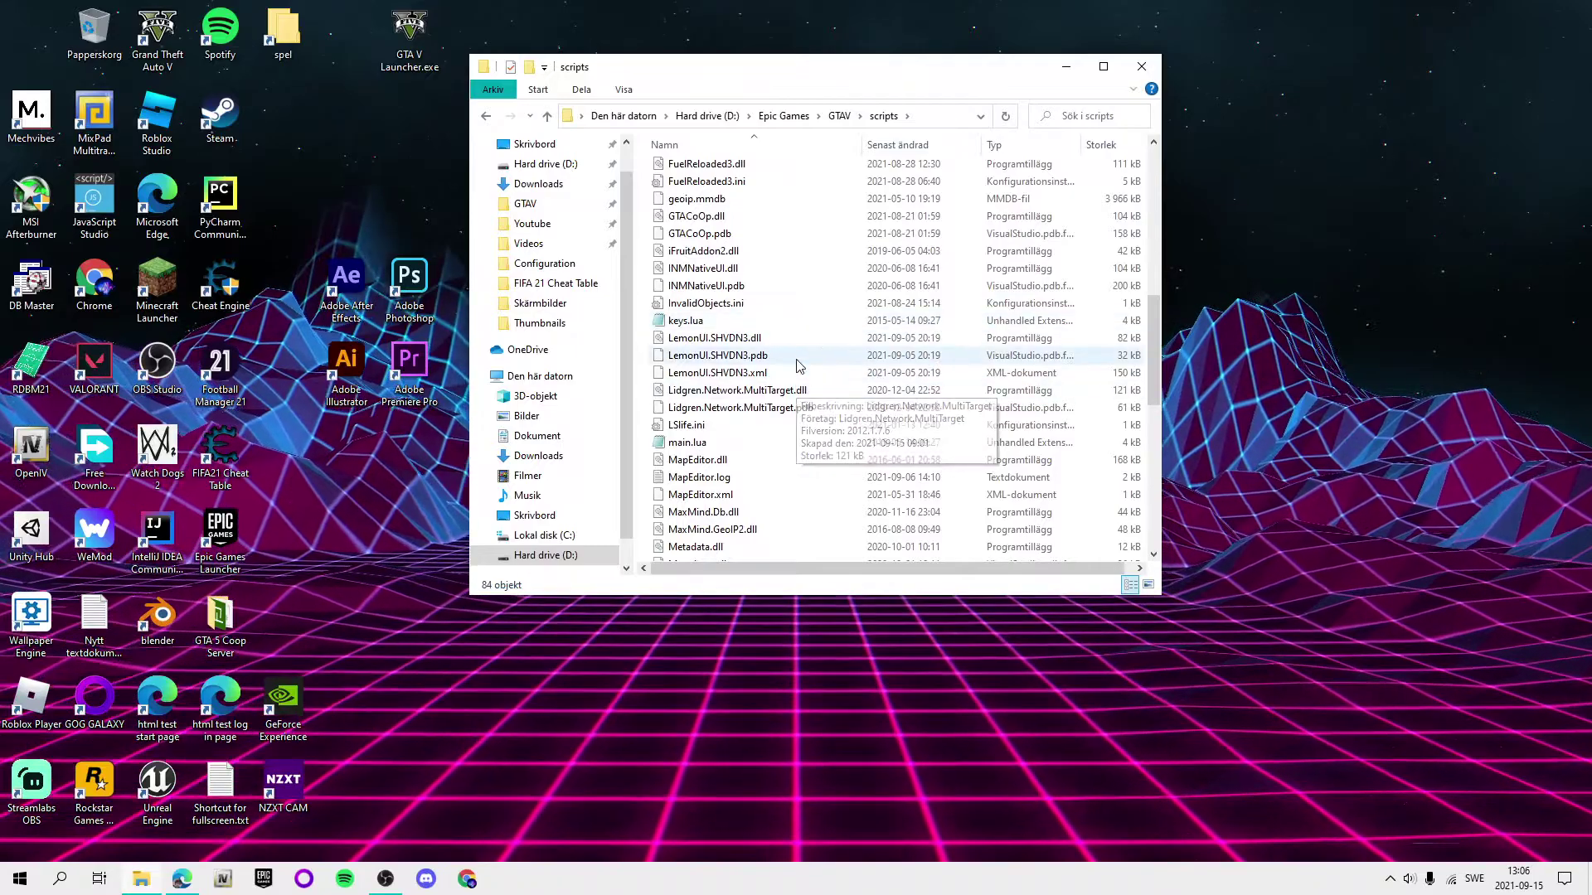
click(733, 390)
scroll(747, 551, down, 5)
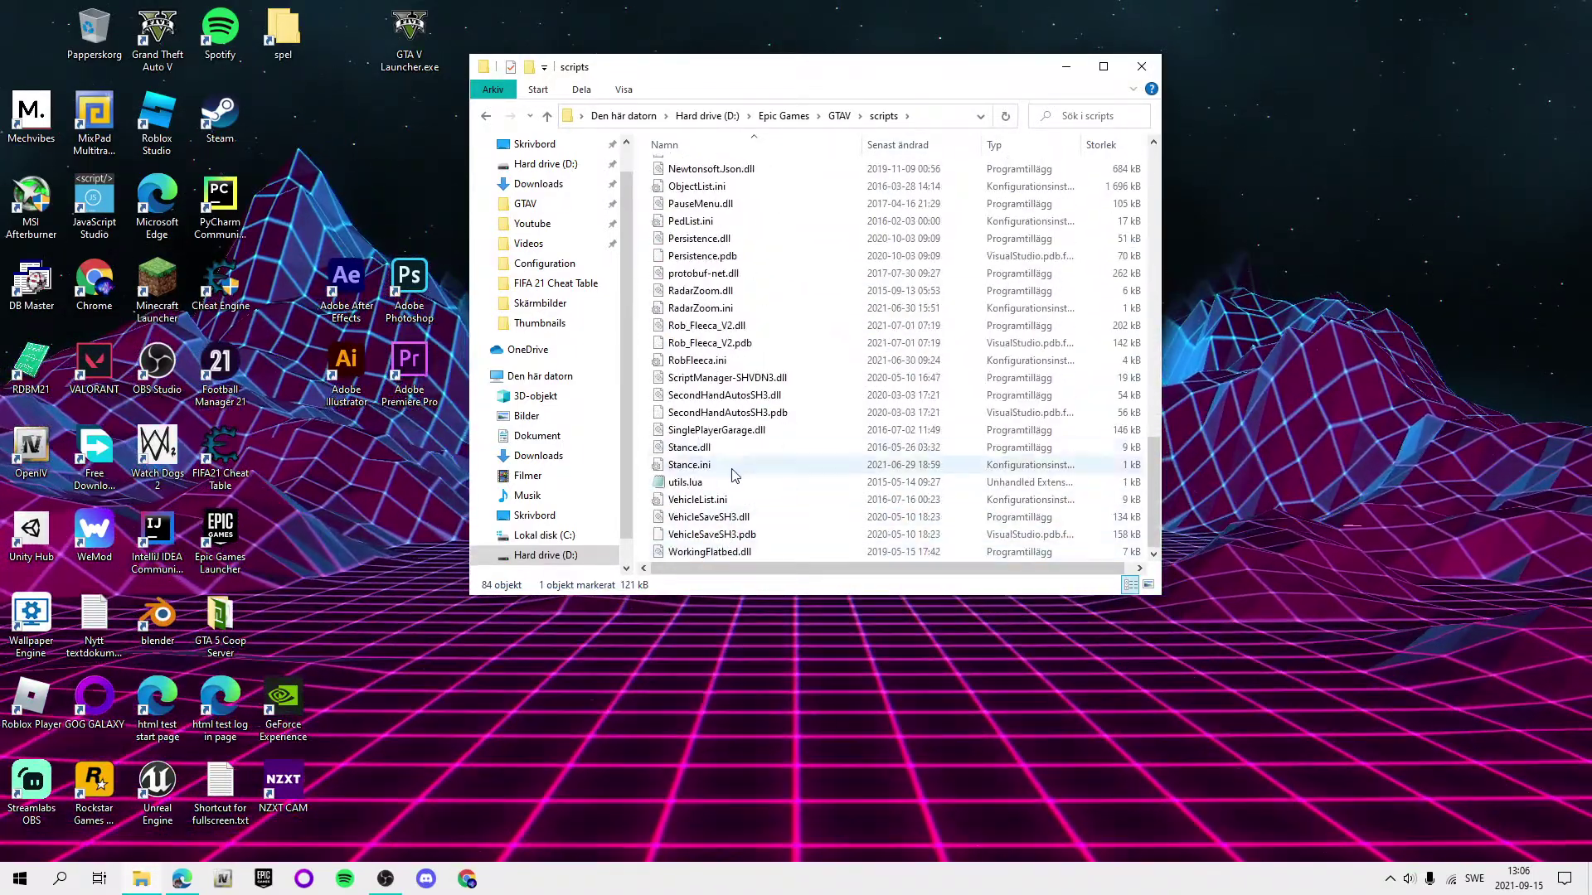
scroll(784, 498, up, 5)
scroll(831, 435, up, 10)
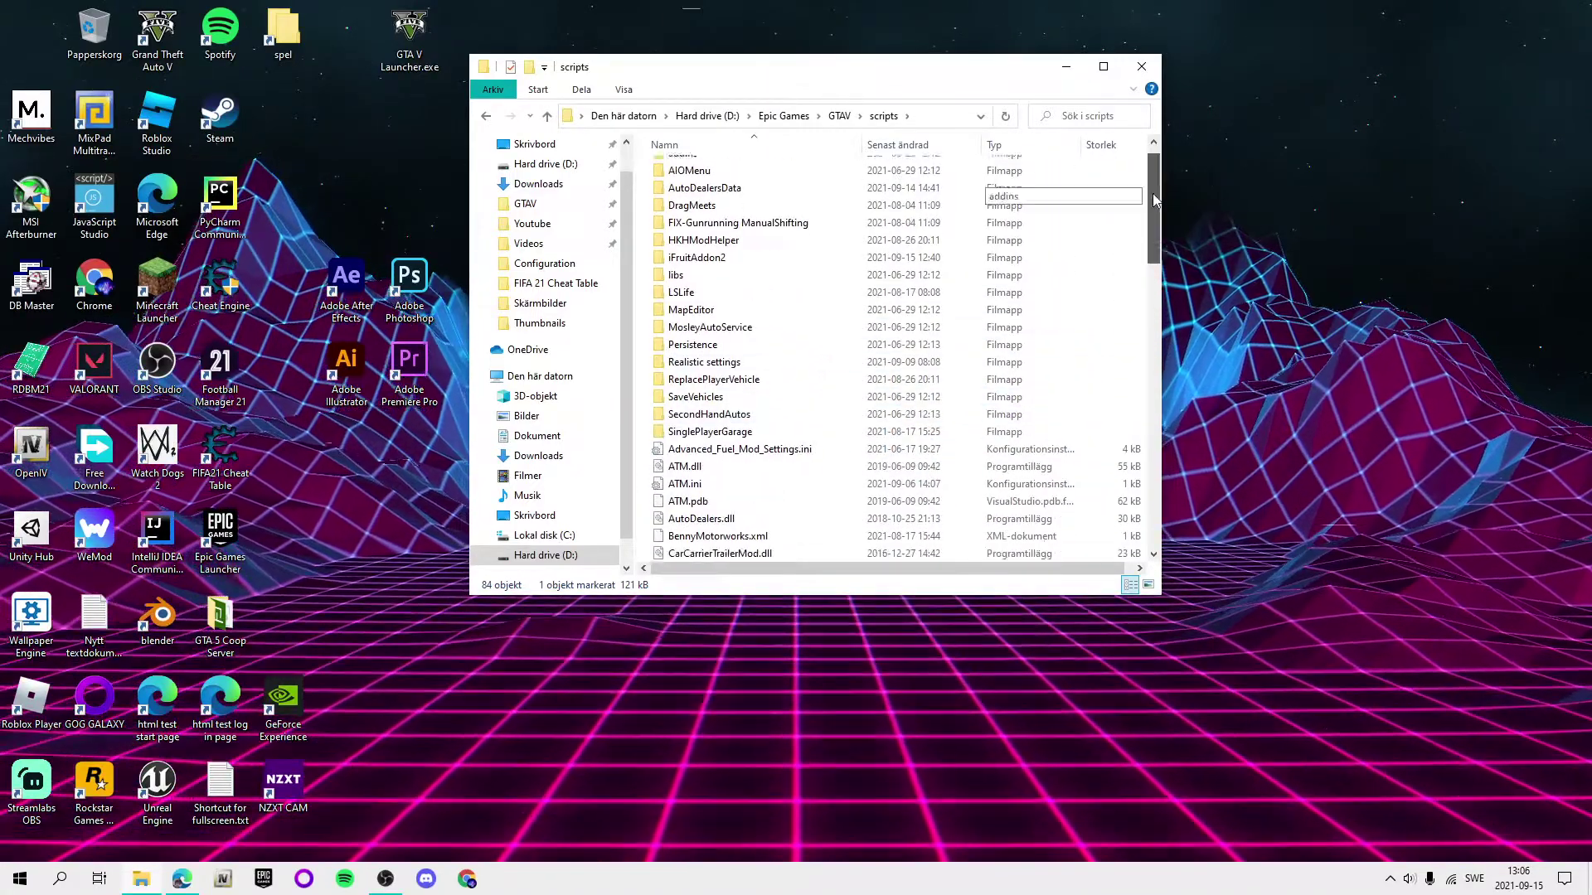
drag(1154, 199, 1155, 151)
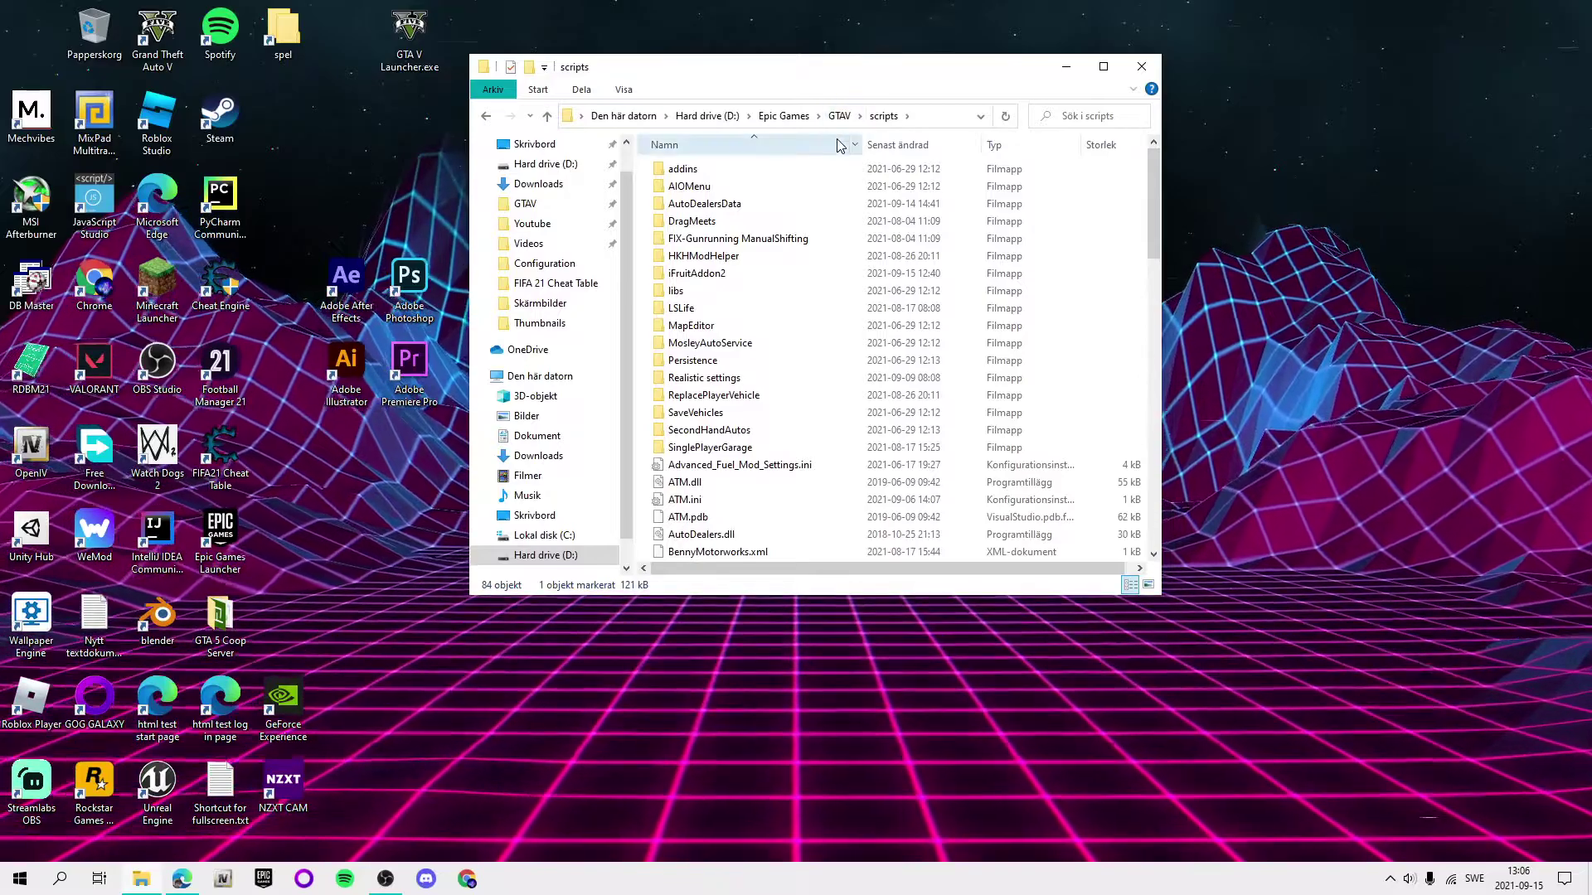
scroll(887, 253, down, 15)
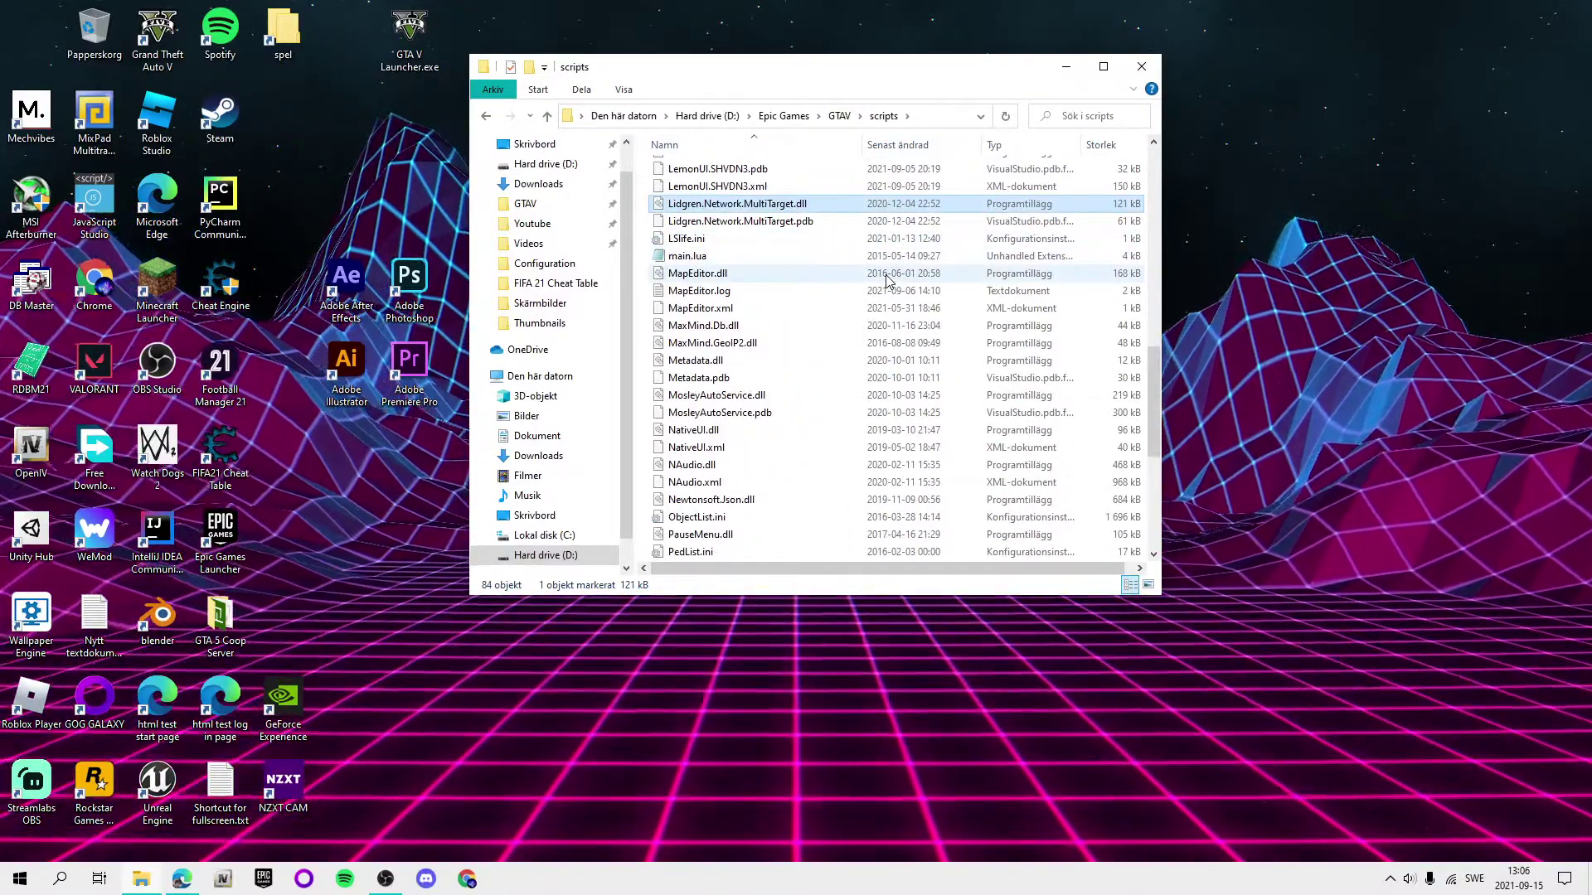
scroll(808, 319, up, 5)
scroll(807, 319, up, 10)
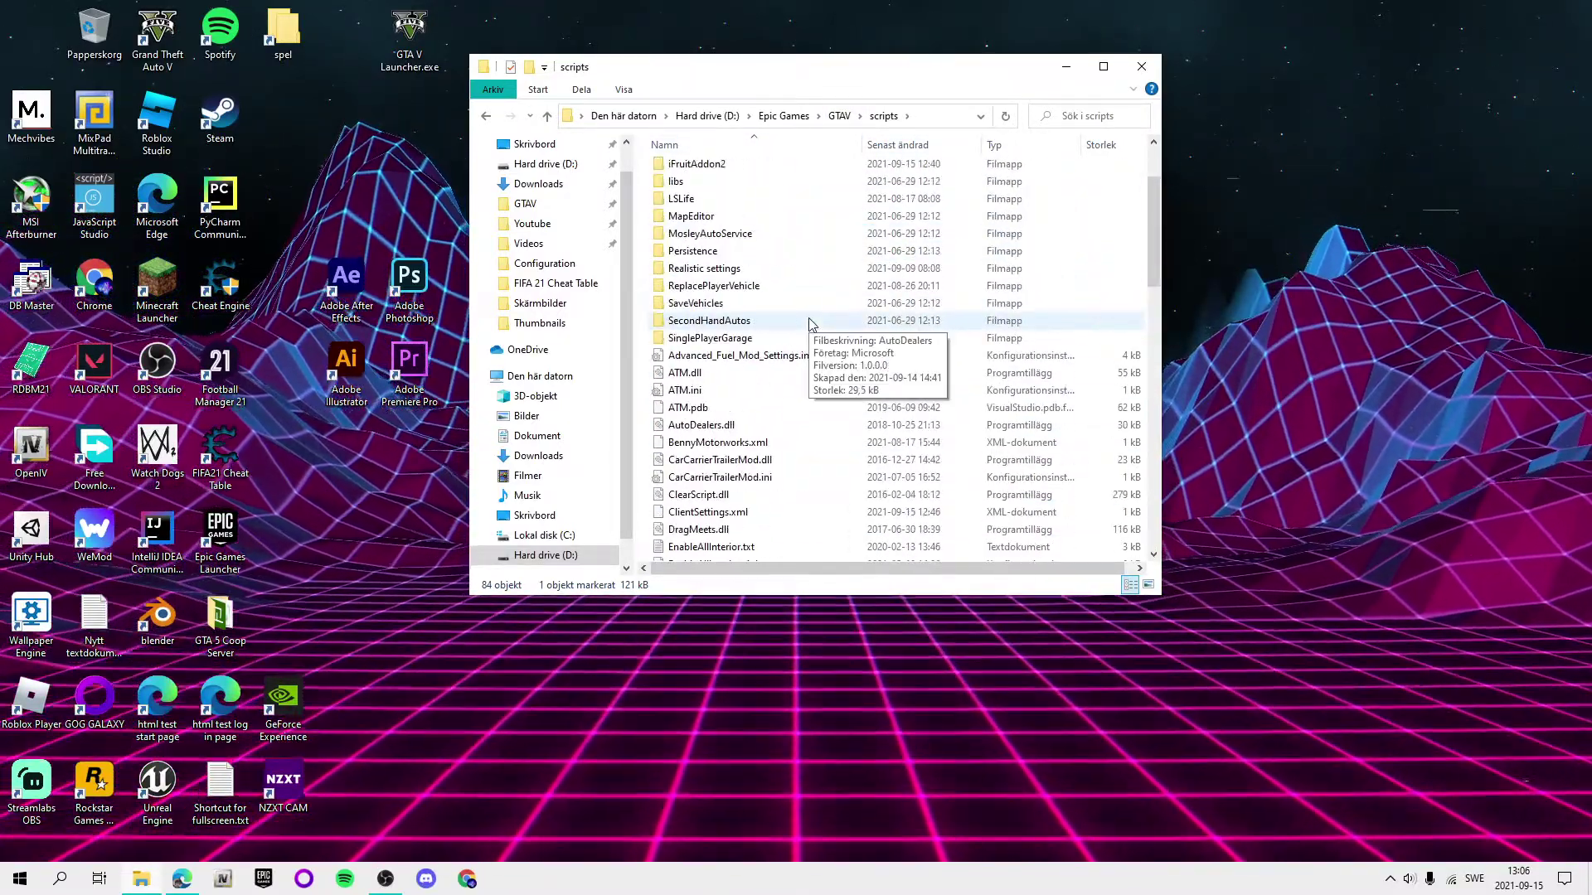
Step: Put away the File Explorer window showing the scripts folder
click(1066, 66)
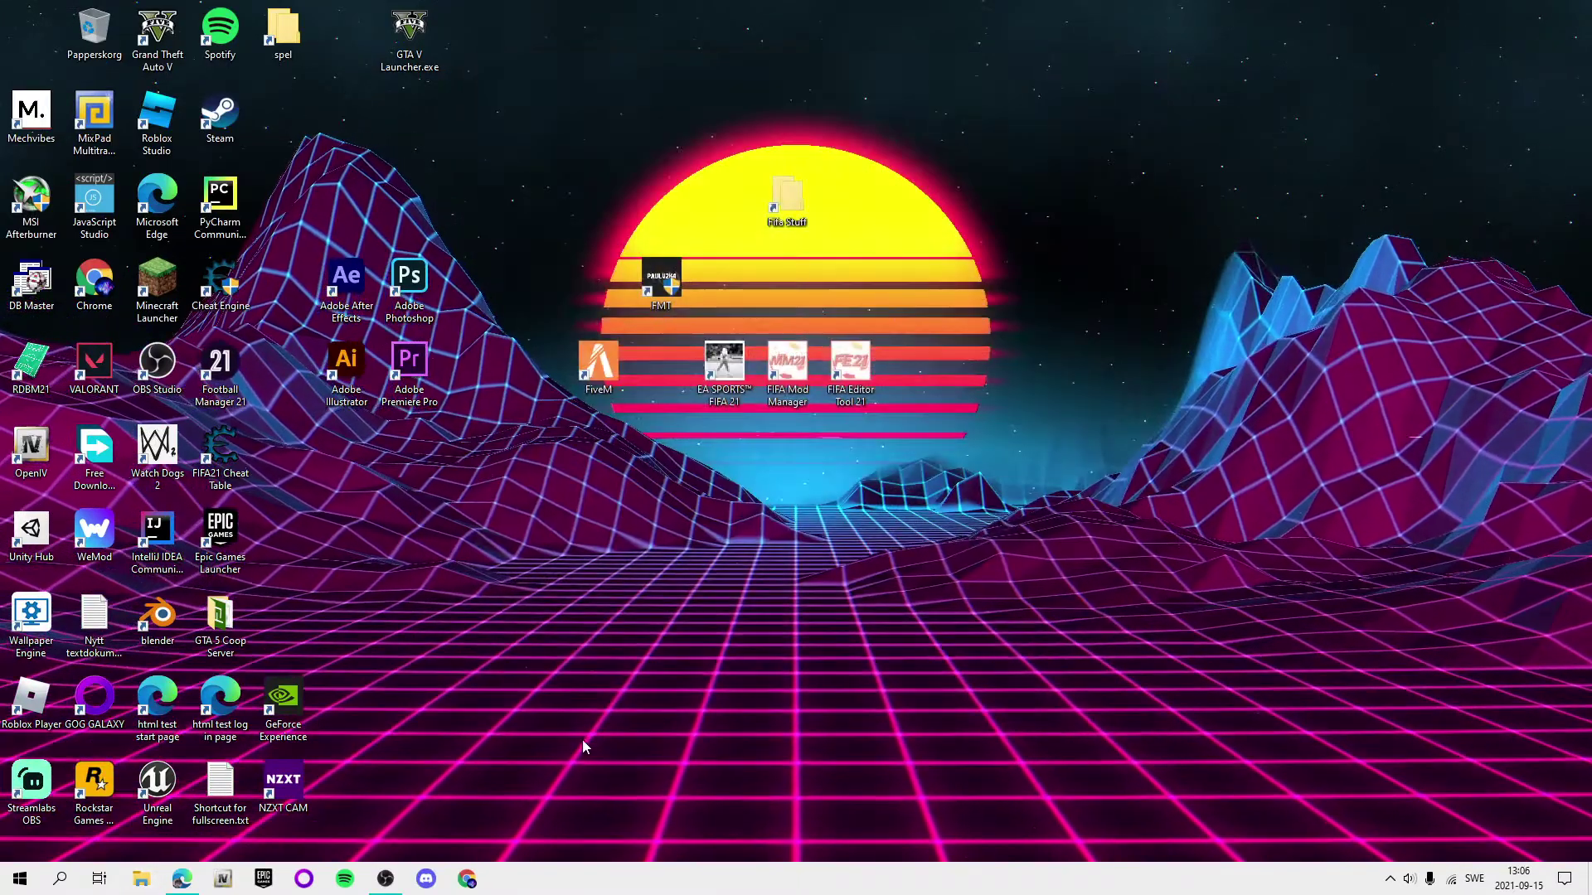